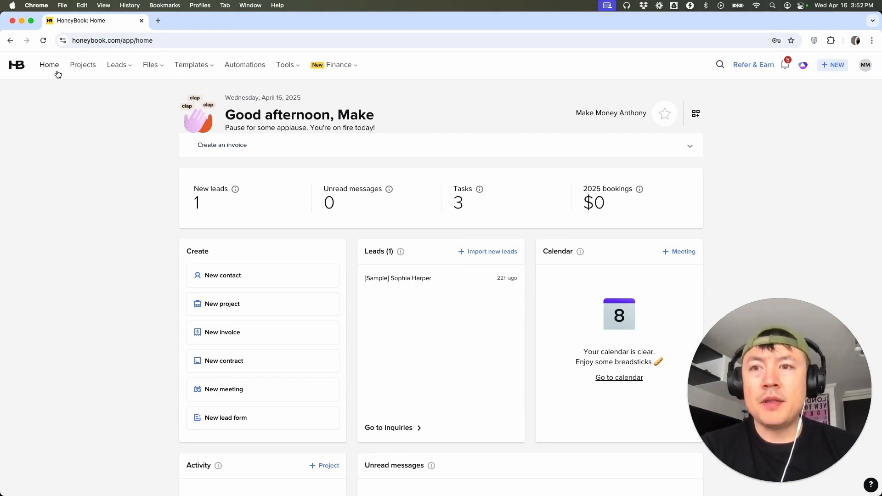
- Open the Scheduler and start a new session type
click(287, 74)
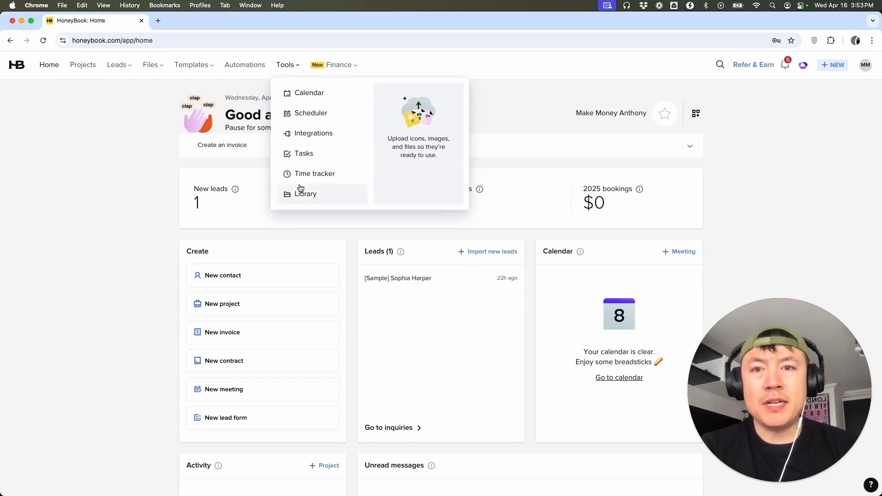
click(304, 114)
scroll(143, 273, down, 1)
scroll(143, 271, down, 1)
scroll(143, 271, up, 1)
scroll(143, 271, down, 1)
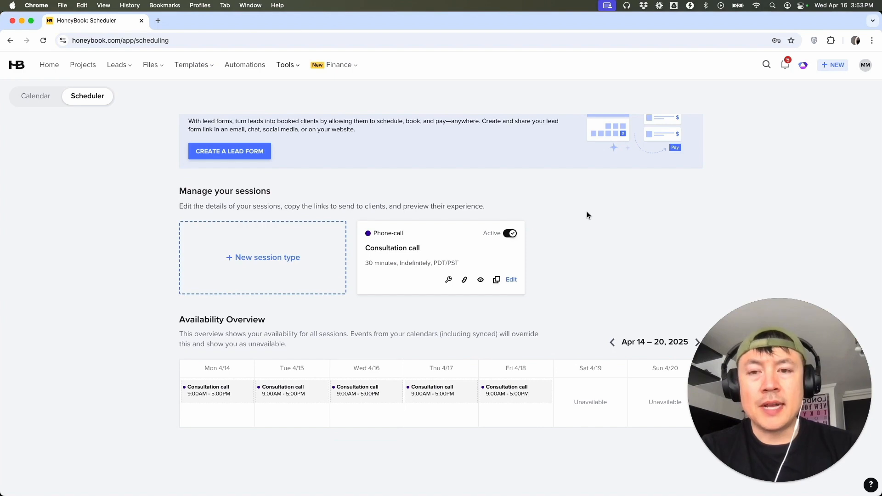
click(283, 263)
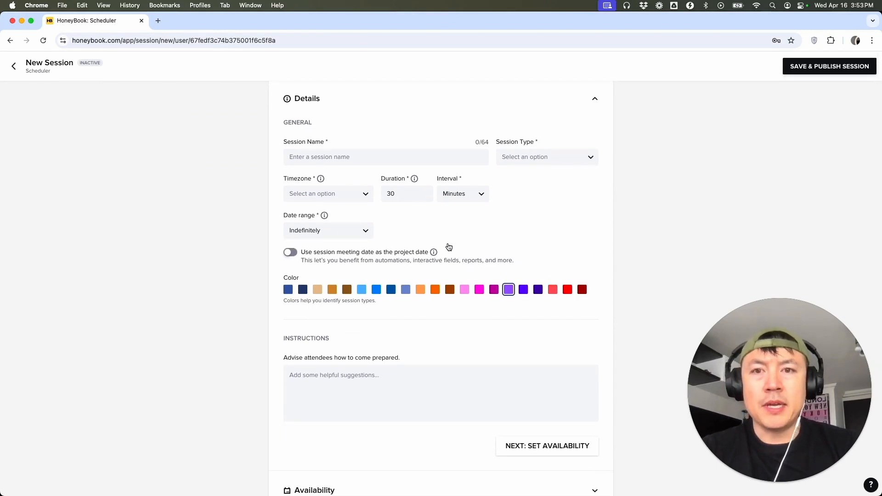
- Name the session "Chinese Food Phone Coaching Lesson" and set its session type to Other
click(315, 157)
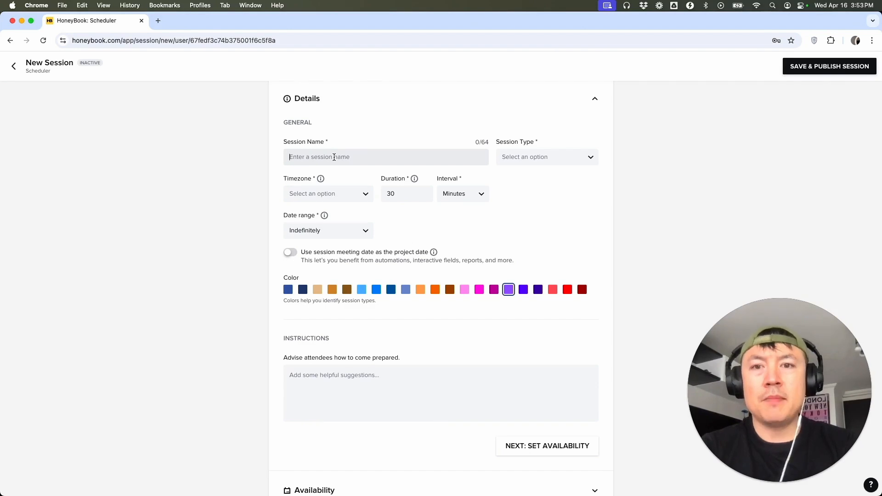
text(Chinese Food Phone Coaching Lesson)
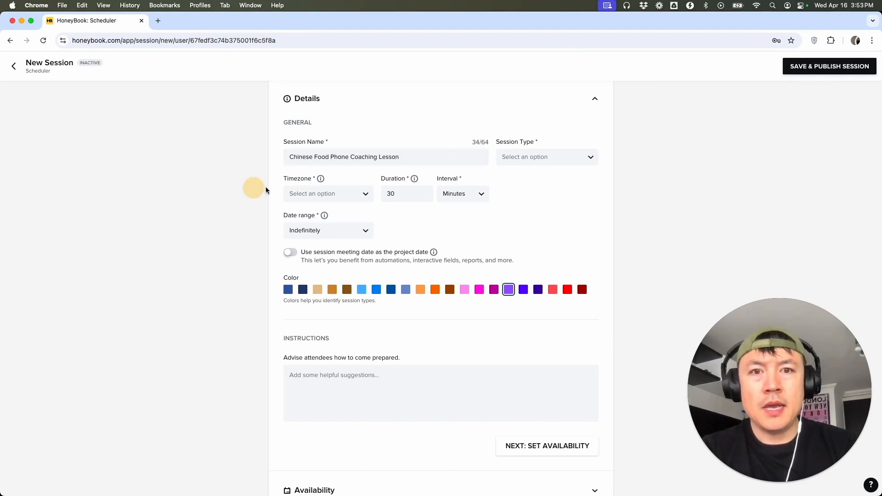
click(547, 160)
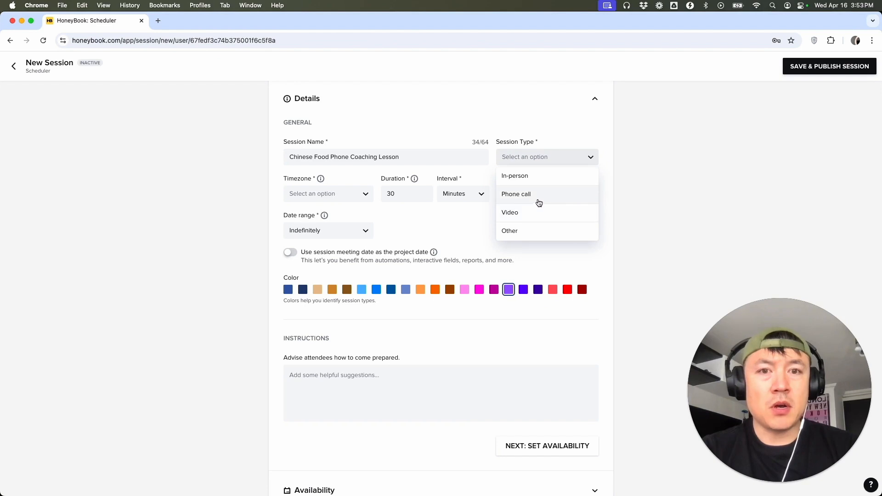
click(511, 232)
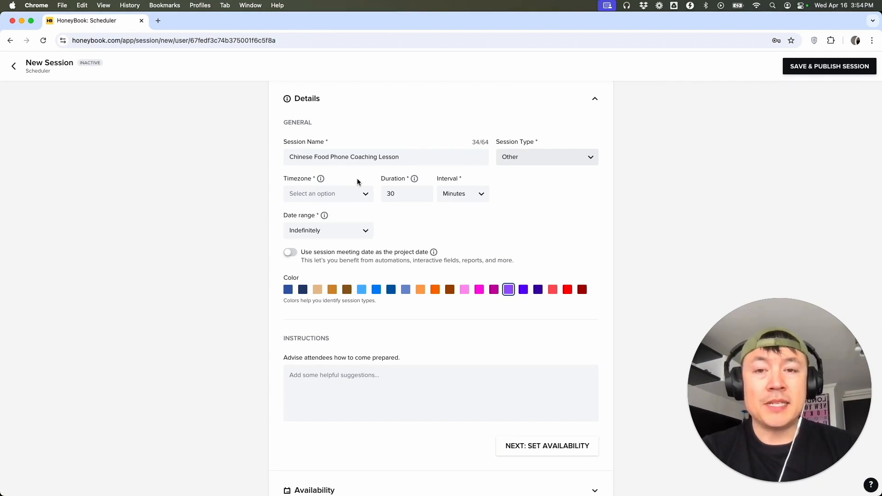
- Set the session's timezone to PDT/PST and its duration to 45 minutes
click(335, 198)
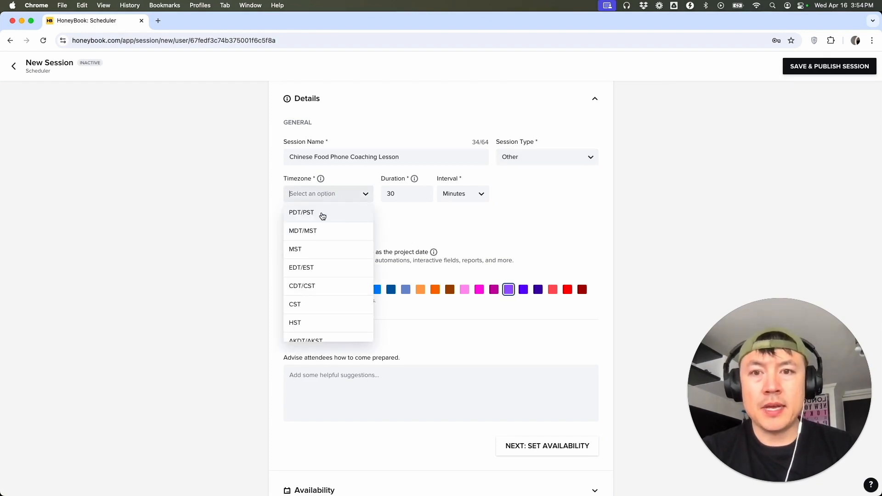
click(321, 212)
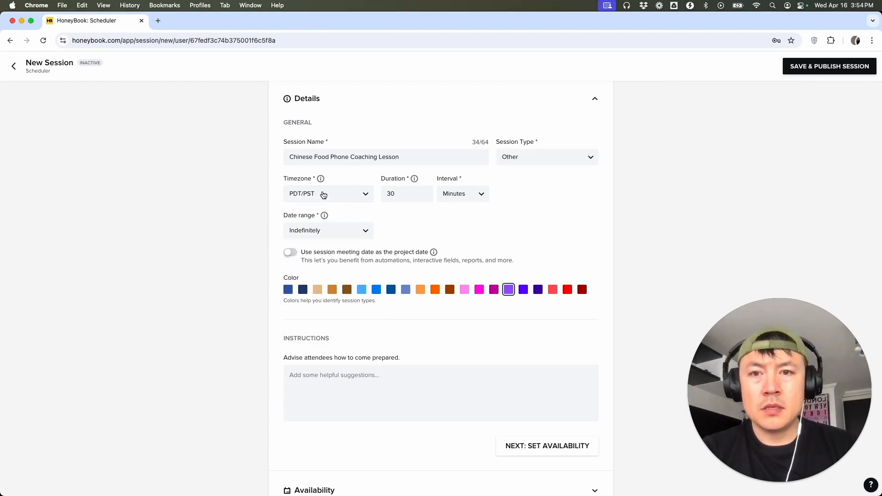
double_click(409, 195)
text(45)
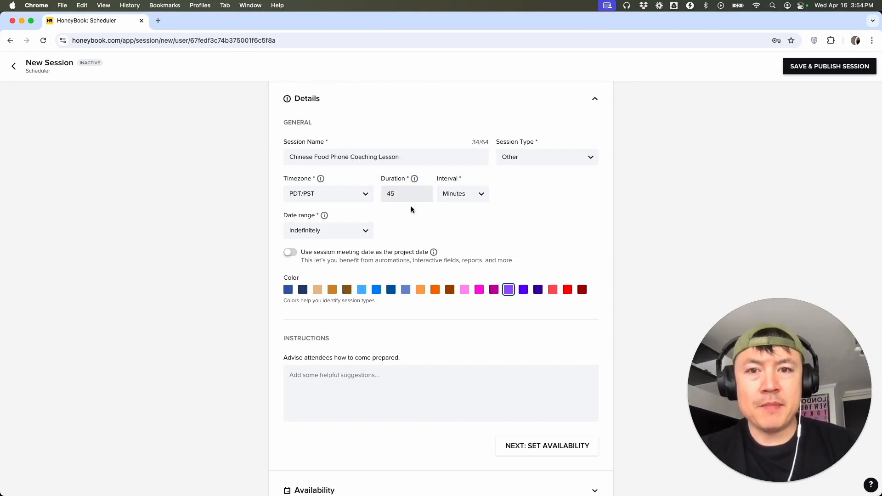
- Try a session duration of 1 hour and return it to 45 minutes
click(463, 194)
text(1)
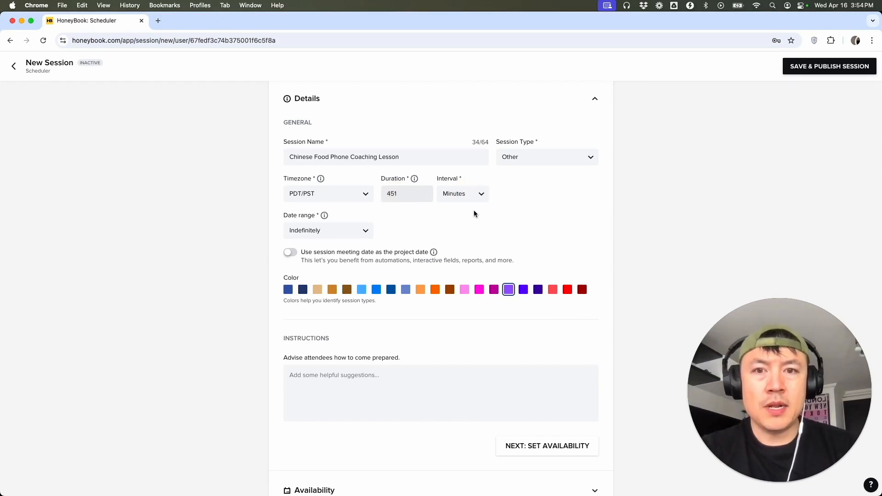
double_click(402, 194)
text(1)
click(454, 194)
click(457, 234)
double_click(388, 193)
text(45)
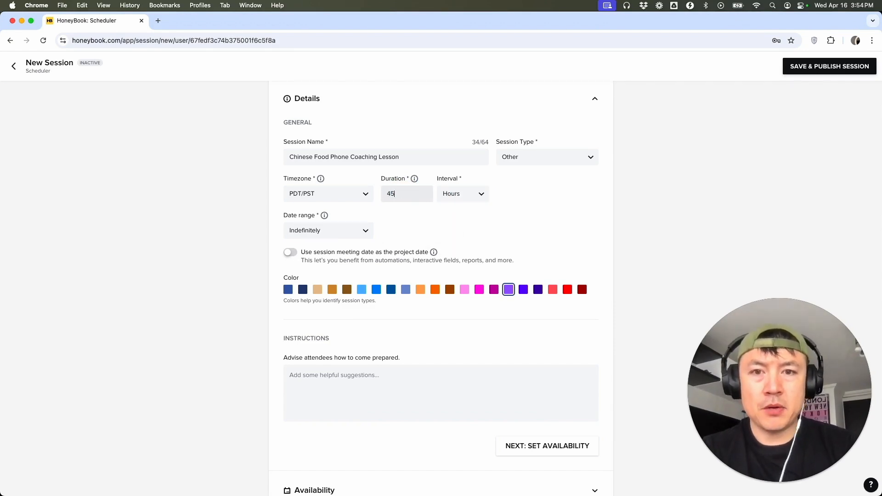
click(483, 201)
click(475, 211)
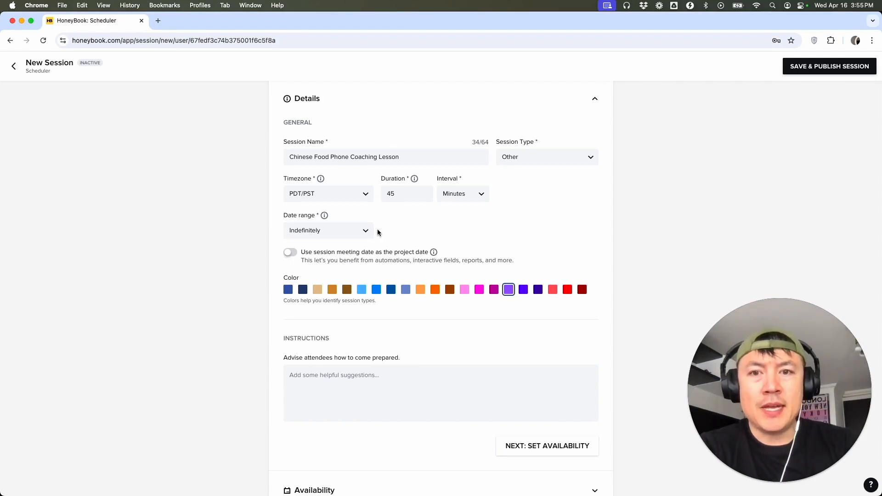
- Try a fixed date range, and set the session's date range to a rolling window of 3 days
click(336, 234)
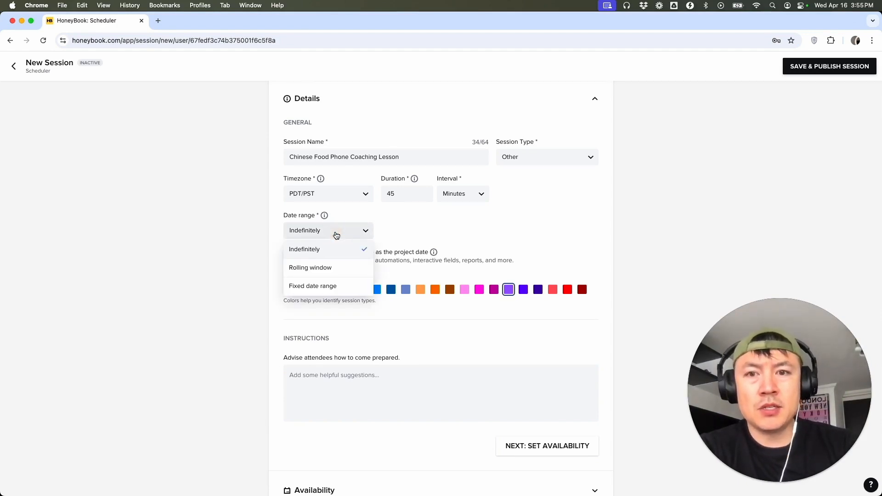
click(318, 289)
click(349, 231)
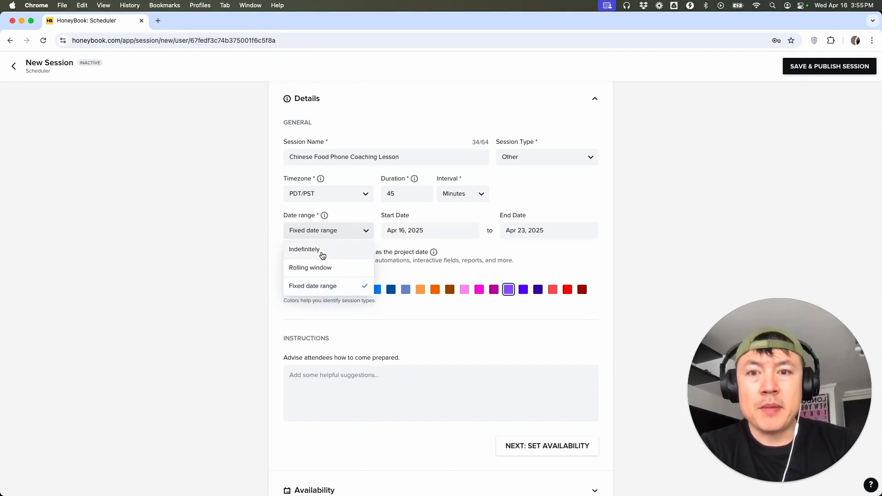
click(317, 266)
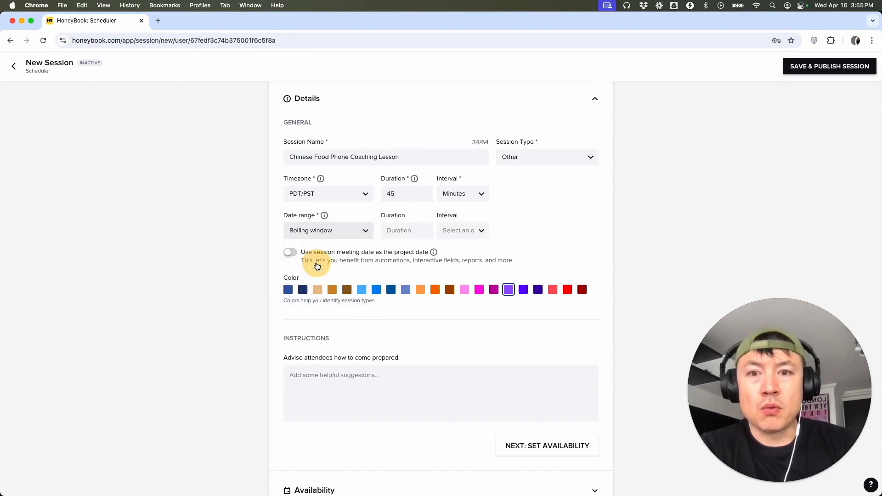
click(398, 230)
text(3)
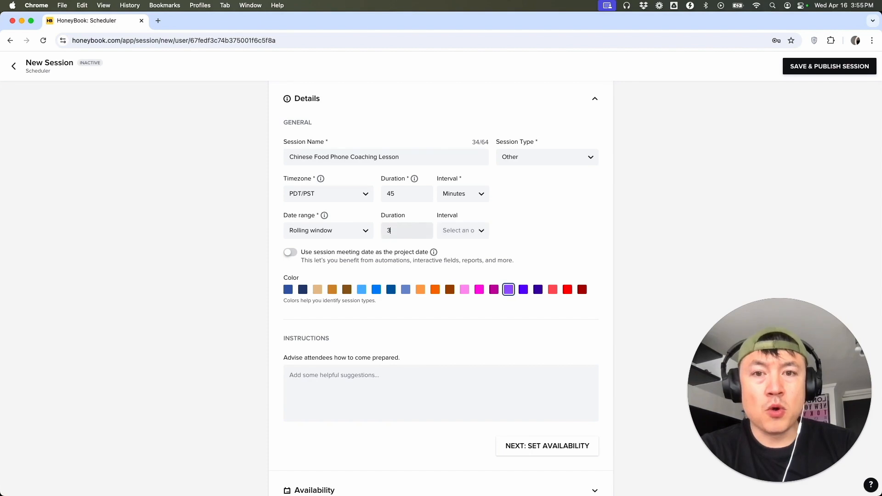
click(457, 231)
click(464, 250)
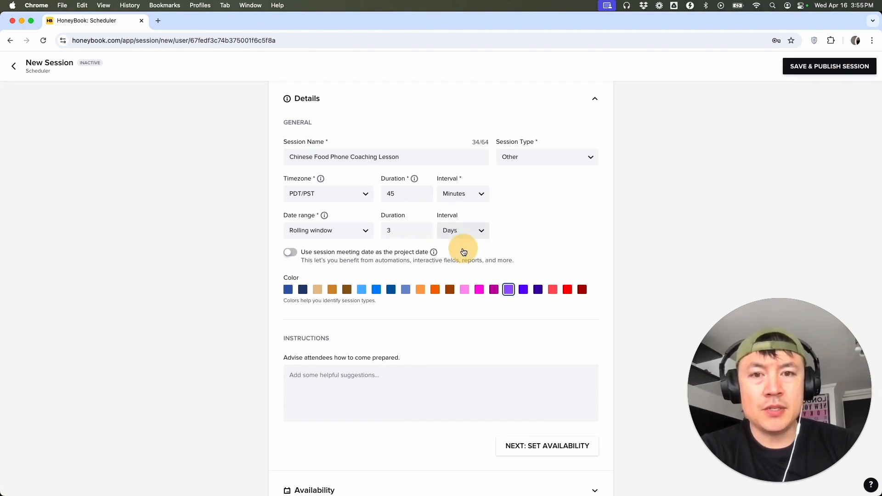
- Try rolling windows of 1 day, 1 week and 1 month, and return the window to 3 days
double_click(404, 231)
text(1)
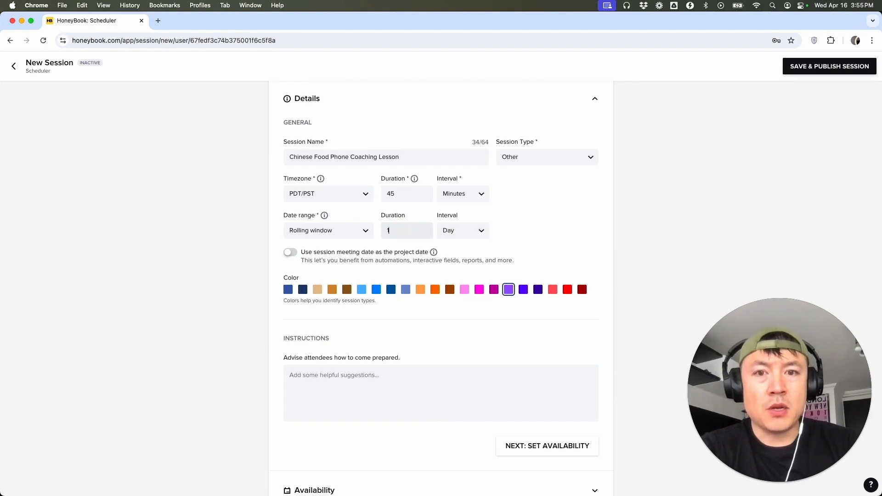
click(451, 232)
click(455, 265)
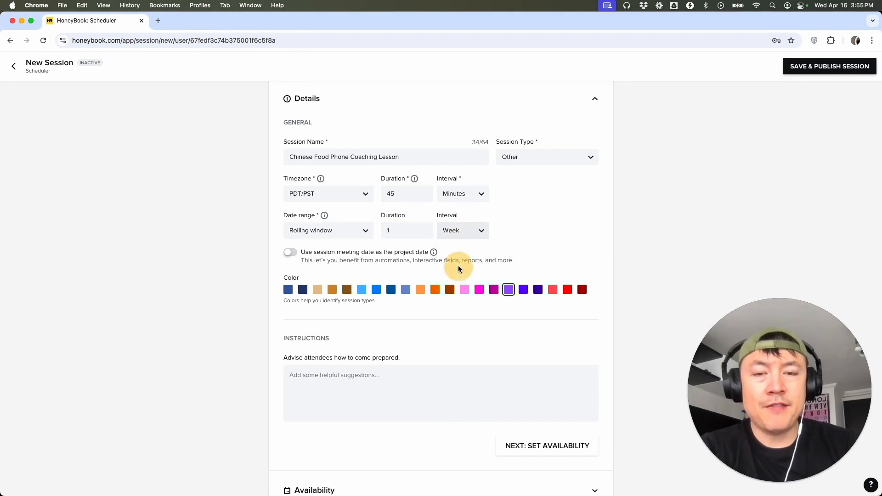
click(476, 230)
click(465, 285)
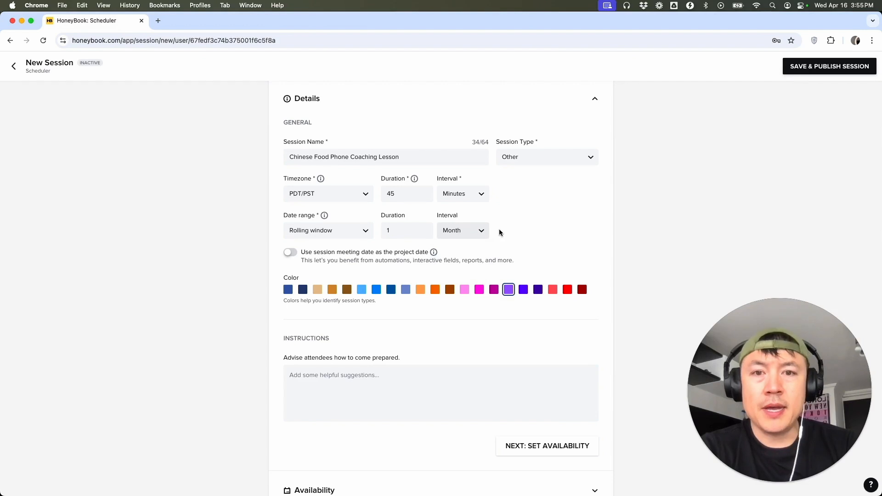
double_click(400, 229)
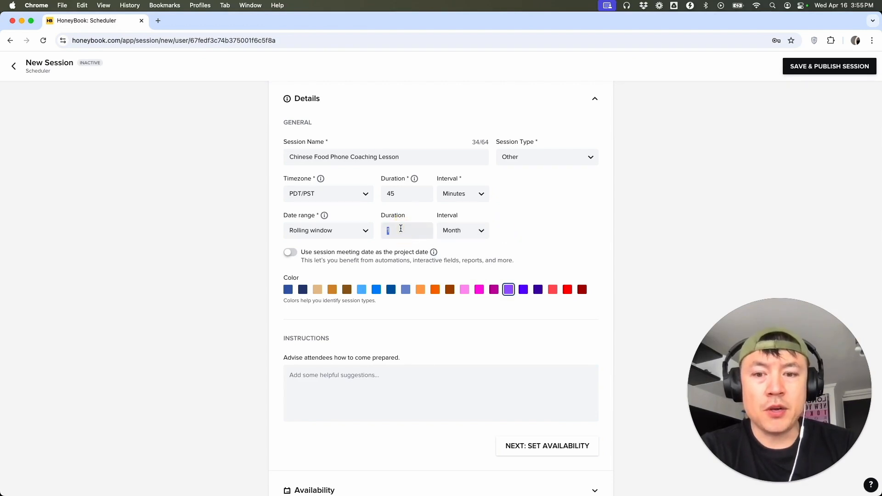
text(3)
click(473, 230)
click(460, 250)
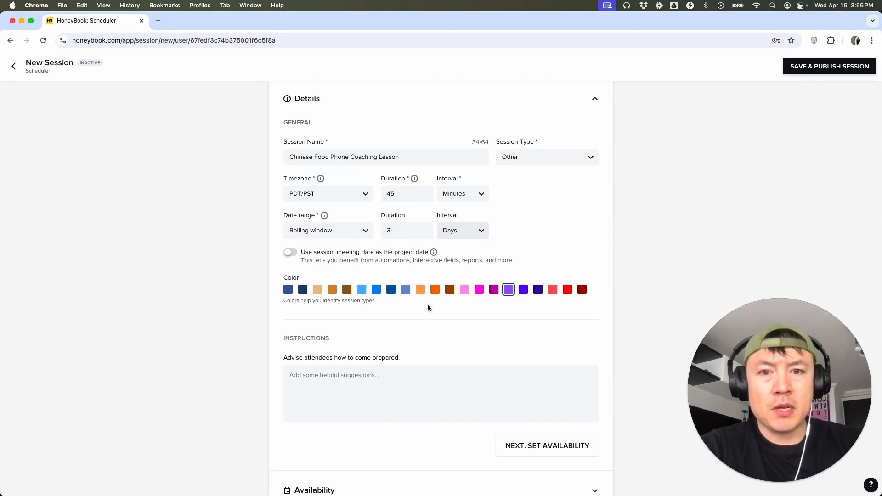
- Give the session the light blue color and enter the attendee instructions "Please gather all required ingredients like soy sauce."
click(362, 289)
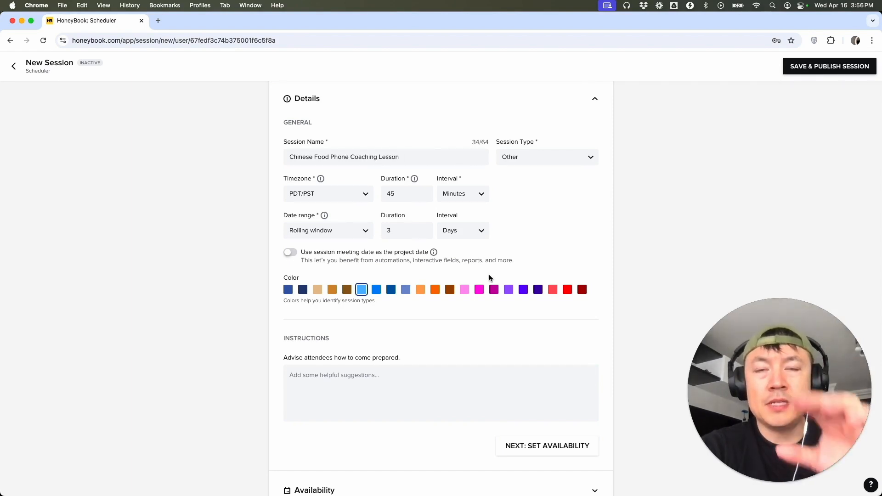
scroll(371, 388, down, 2)
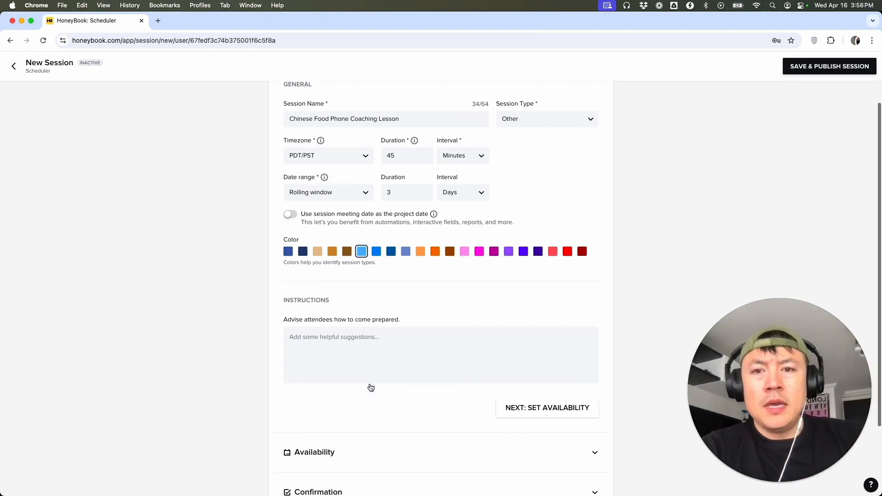
scroll(371, 388, down, 3)
click(334, 250)
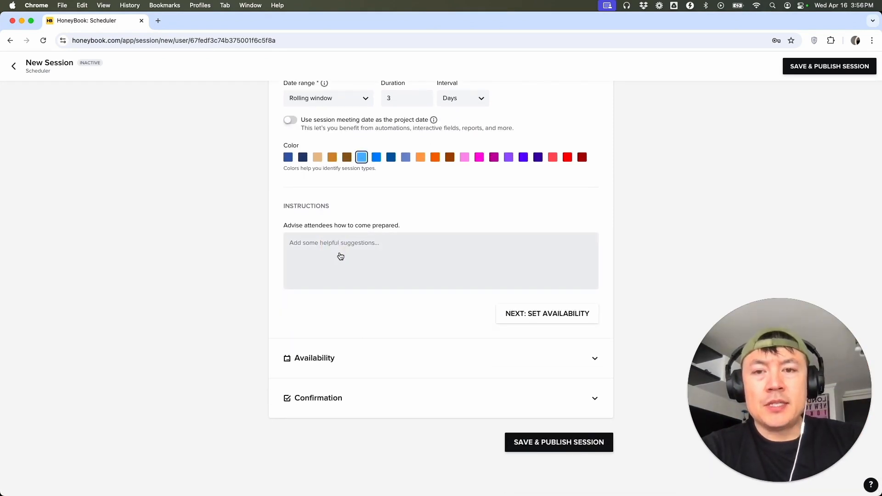
scroll(340, 256, up, 3)
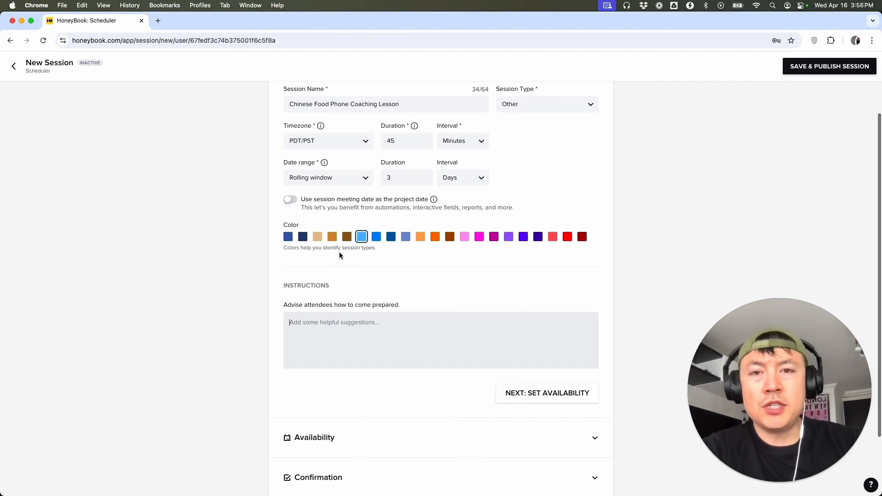
text(Please gather all required ingre)
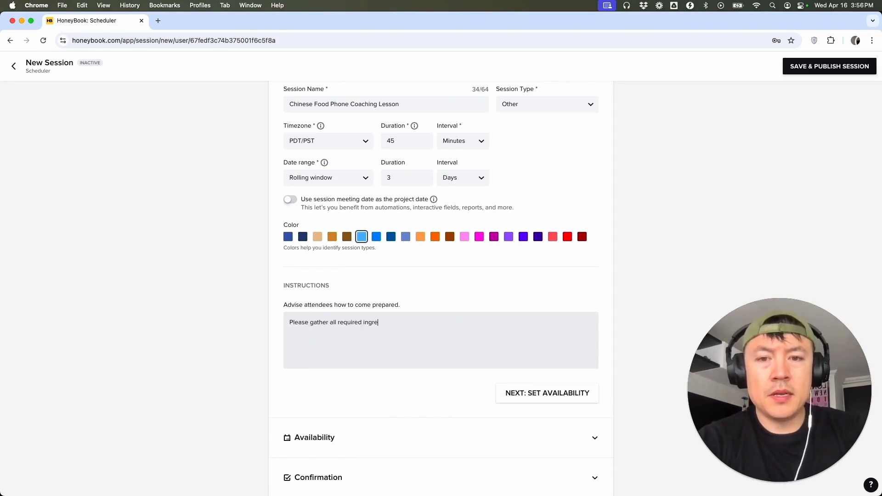
text(dients like soy sauce.)
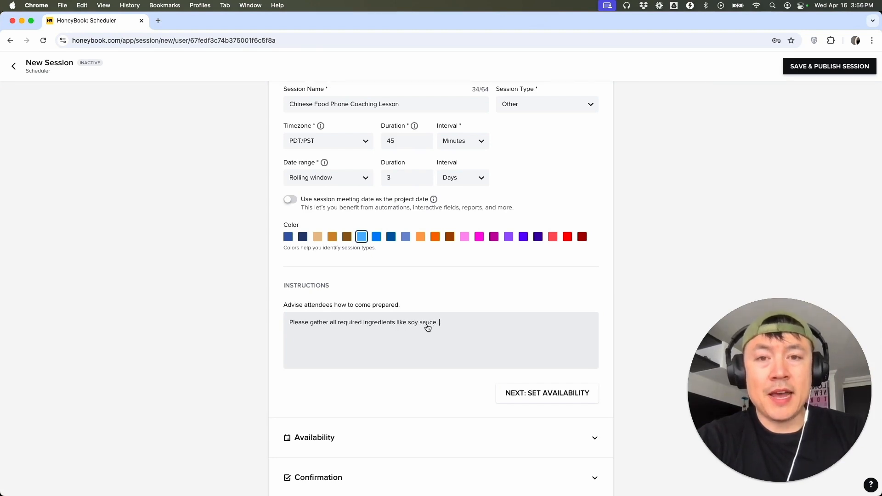
- Open the session's availability settings and remove Tuesday through Friday from the weekly hours
scroll(478, 323, down, 3)
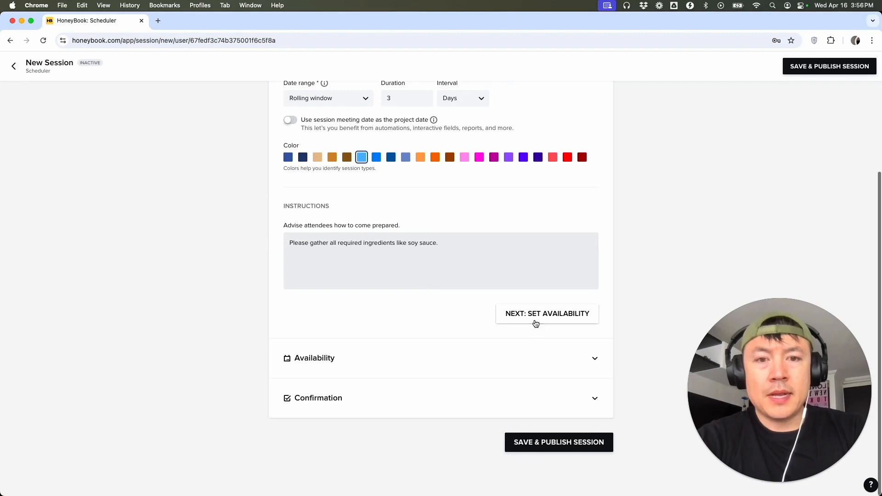
click(522, 355)
scroll(462, 271, down, 1)
scroll(462, 271, up, 1)
scroll(462, 271, down, 1)
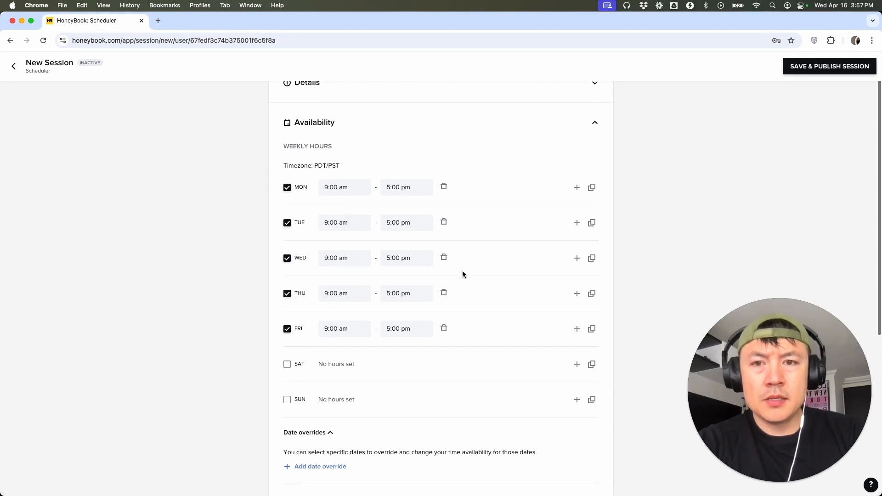
click(287, 222)
click(287, 259)
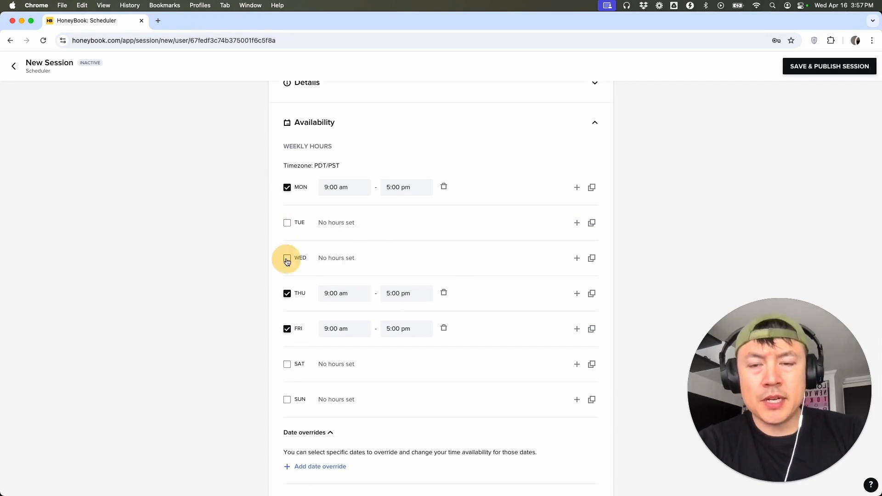
click(287, 294)
click(288, 328)
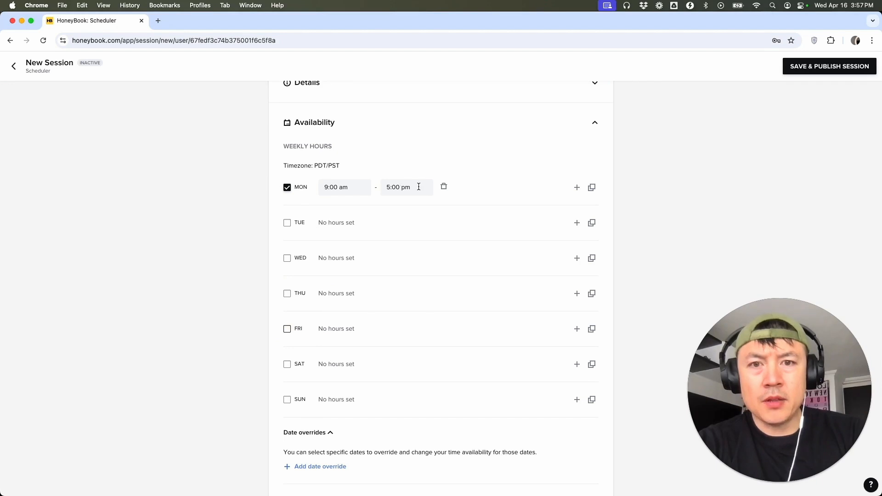
- Set the end of Monday's available hours to 1:00 pm
click(397, 186)
click(390, 186)
click(432, 161)
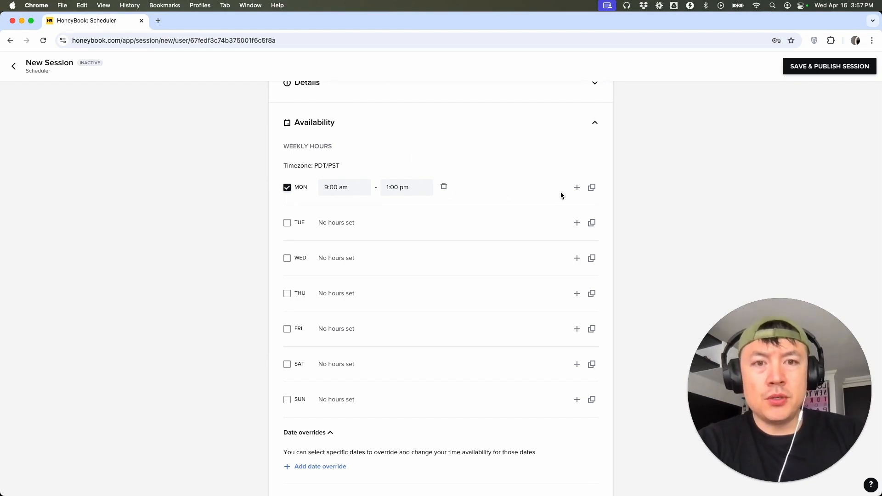
- Add a second availability period on Monday running from 2:00 pm to 5:00 pm
click(577, 187)
click(333, 208)
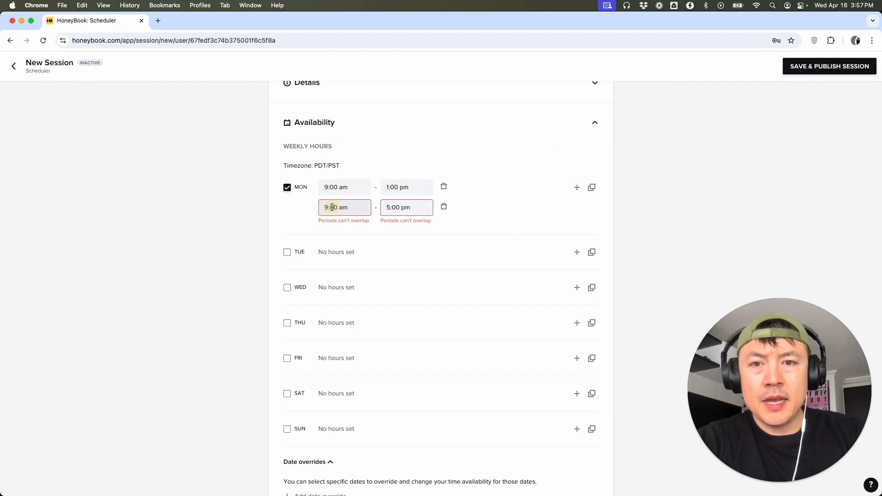
click(330, 207)
text(2)
click(500, 211)
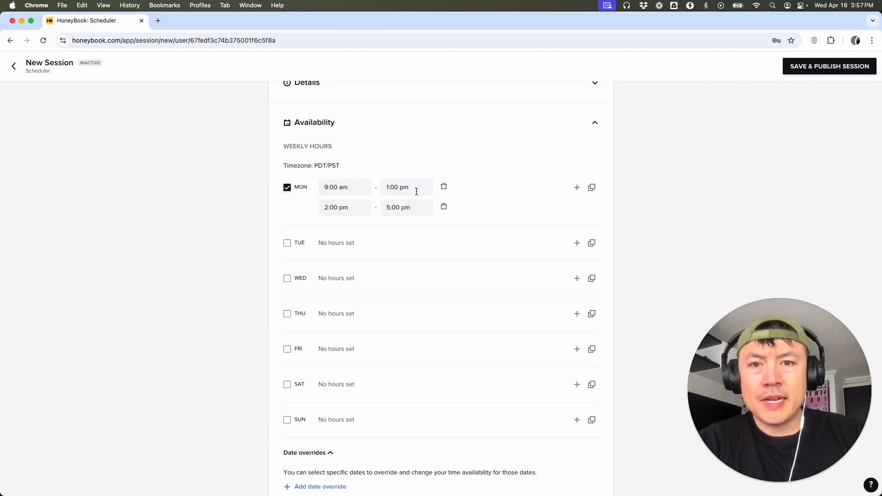
- Enable buffer time for the session and set it to 15 minutes both before and after each timeslot
scroll(475, 285, down, 6)
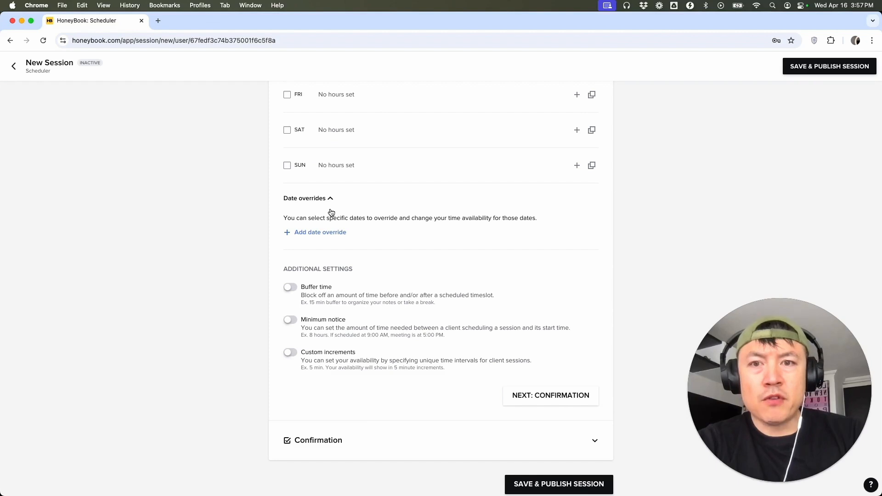
scroll(386, 241, up, 1)
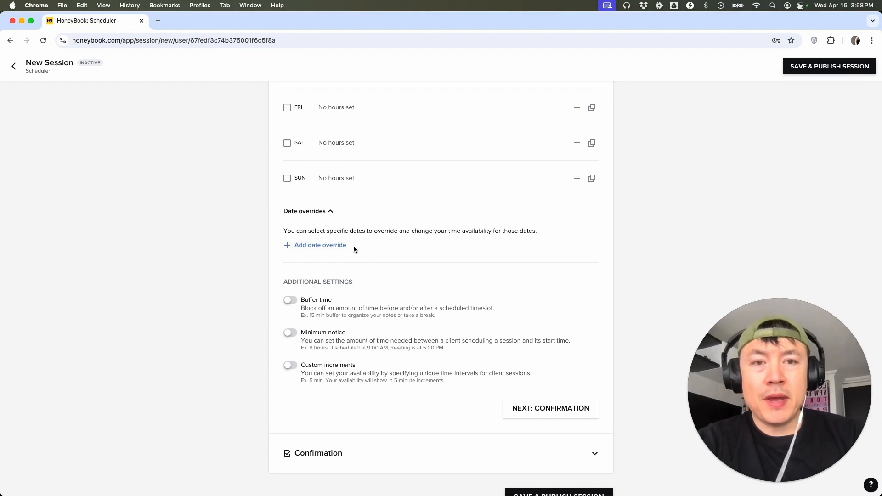
scroll(333, 248, down, 3)
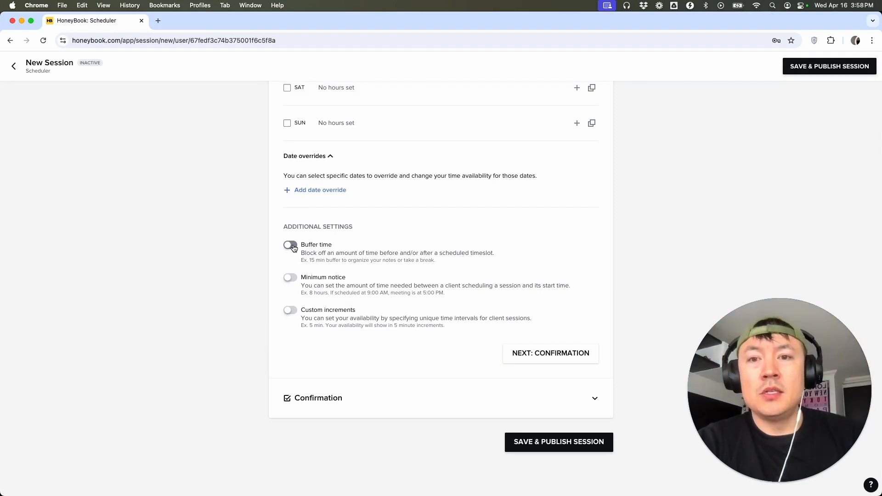
click(292, 246)
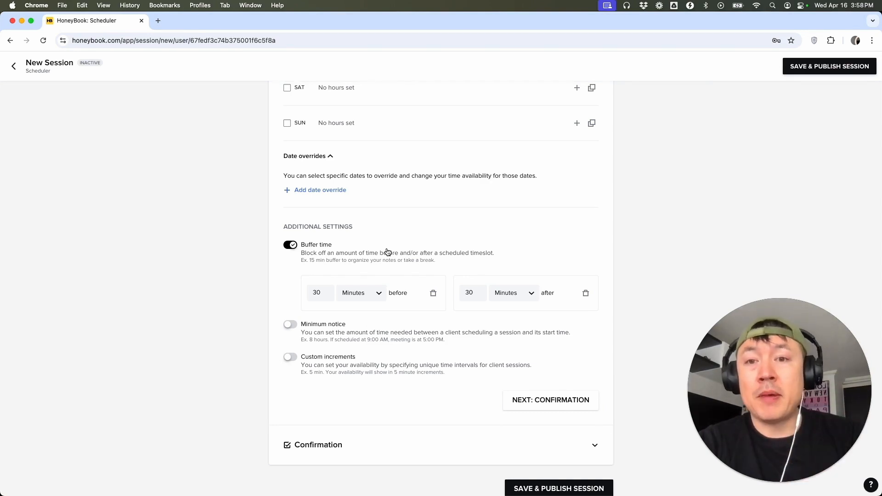
double_click(471, 293)
text(15)
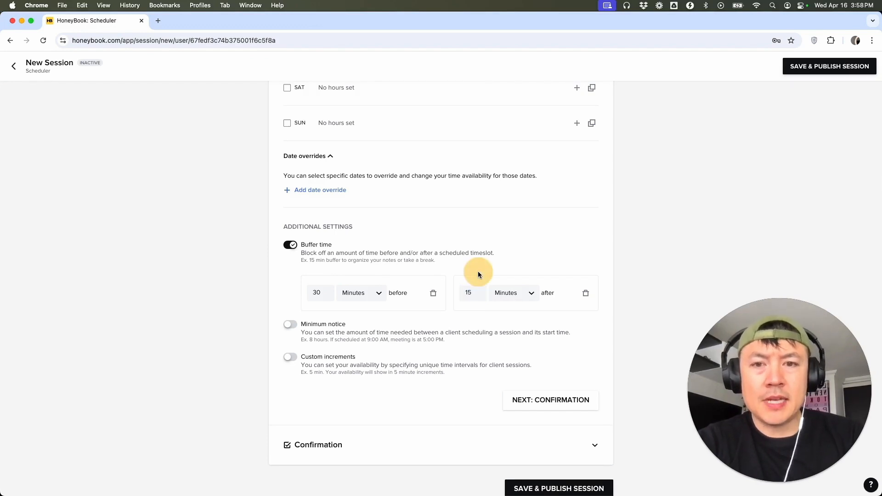
double_click(317, 293)
text(15)
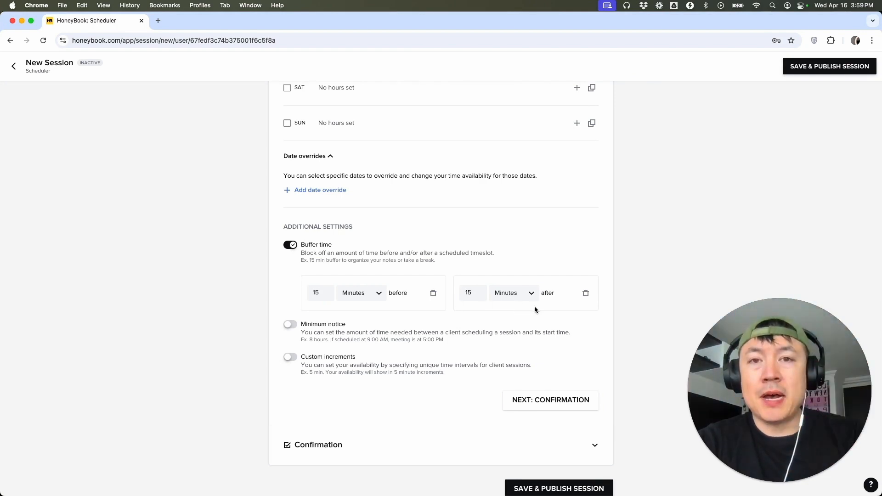
- Enable minimum notice for scheduling and set it to 8 hours
click(291, 324)
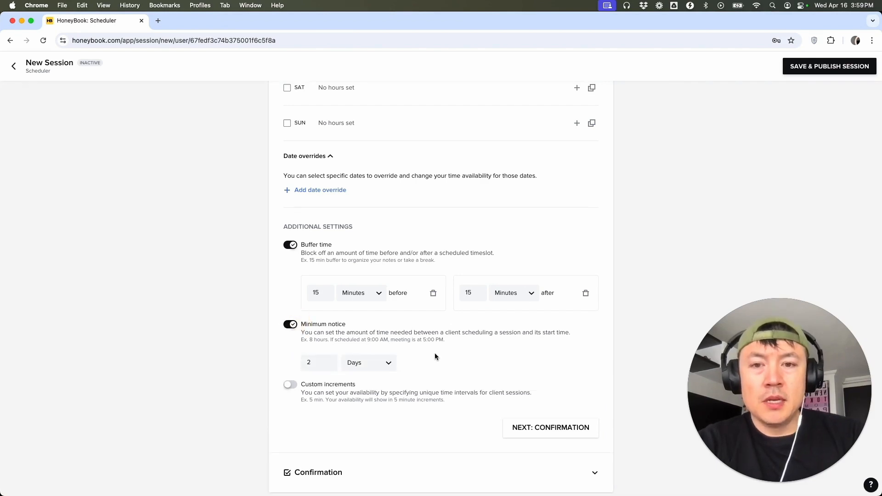
scroll(436, 349, down, 1)
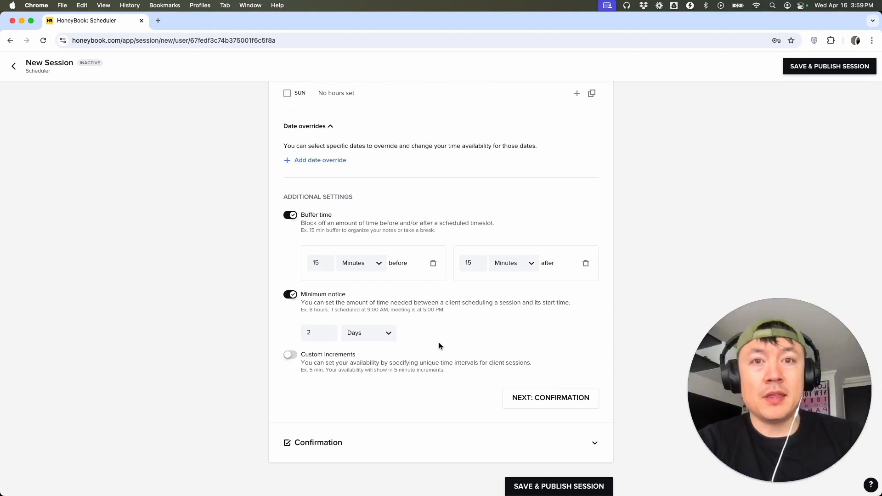
click(366, 332)
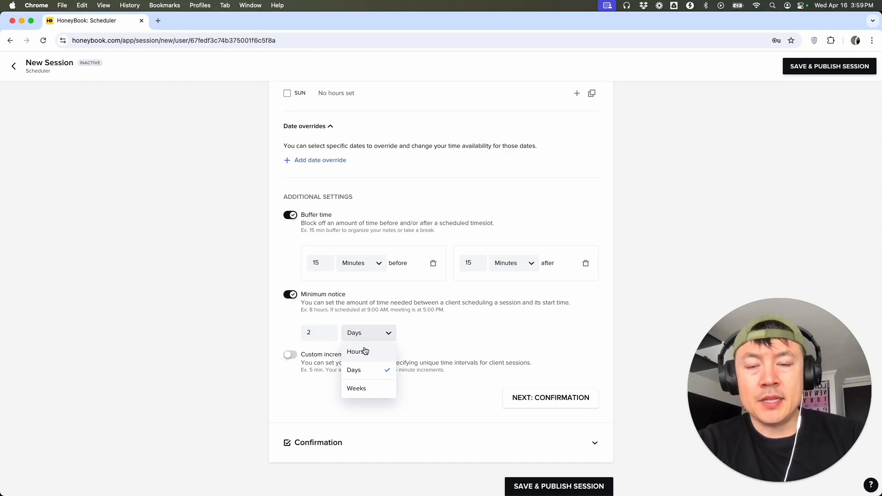
click(365, 351)
double_click(320, 337)
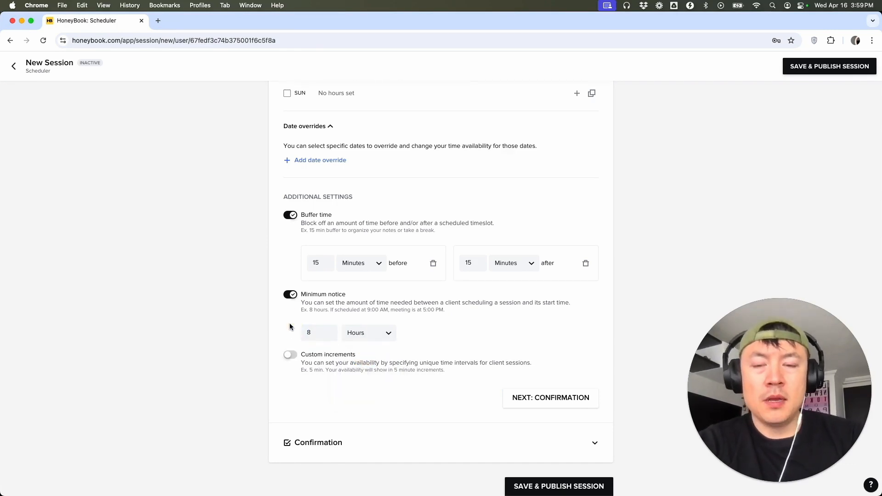
- Continue to the confirmation settings and add the line "I have your information now!!!" at the start of the confirmation message
scroll(352, 350, down, 3)
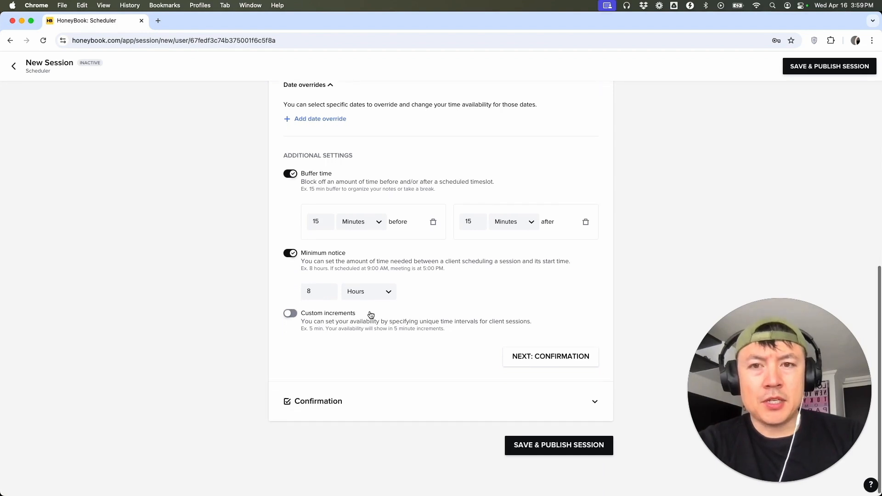
scroll(366, 316, down, 1)
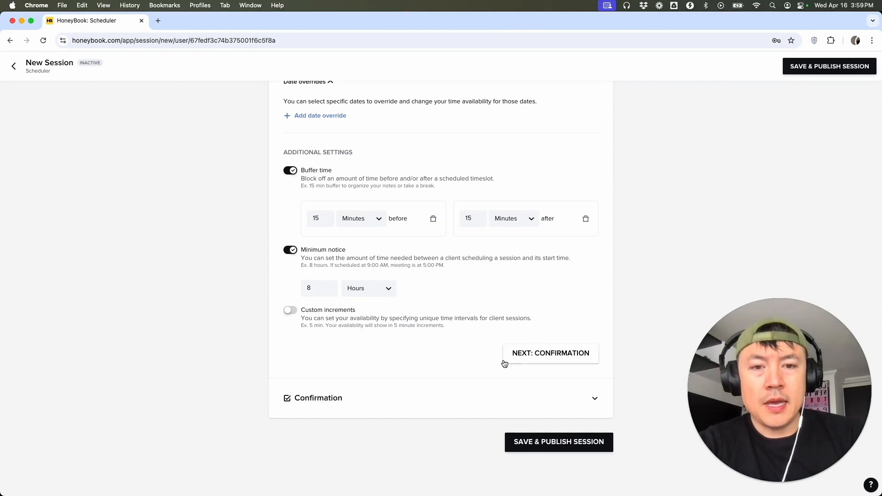
click(553, 354)
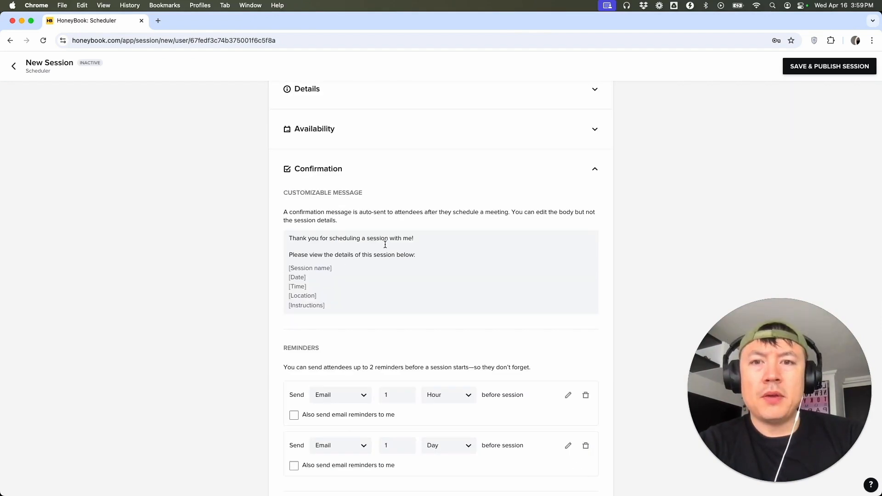
scroll(407, 256, down, 1)
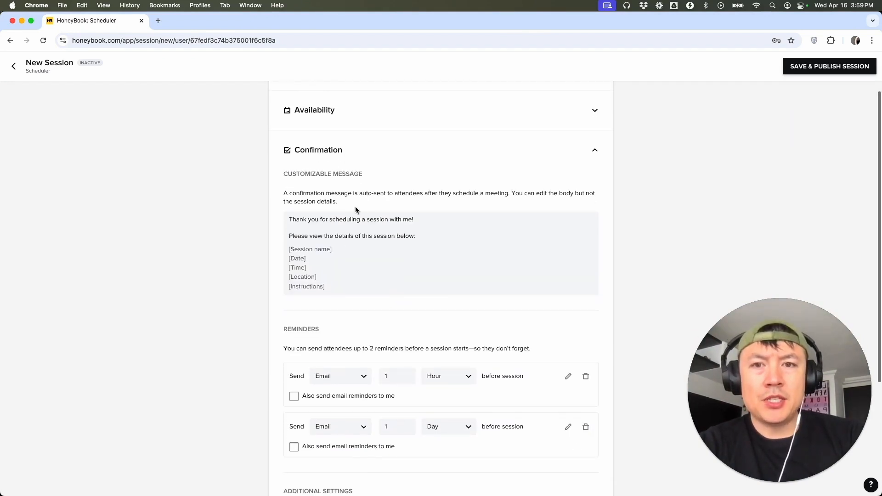
scroll(358, 251, down, 1)
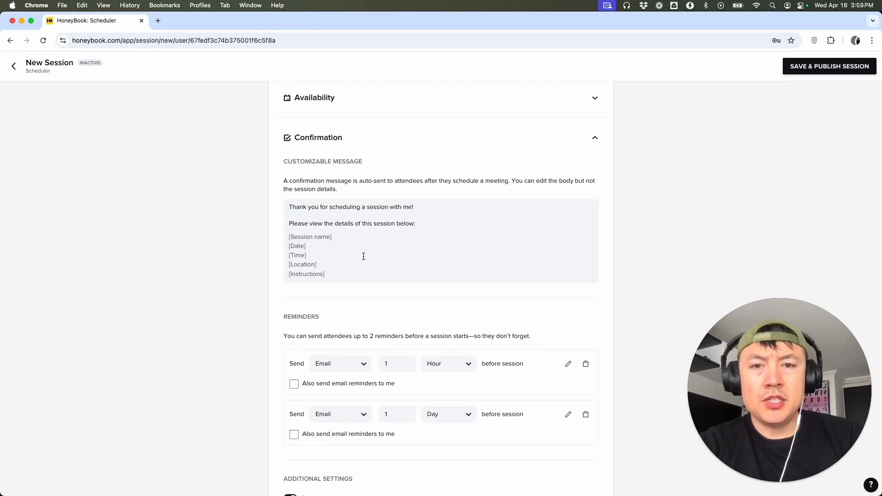
click(289, 207)
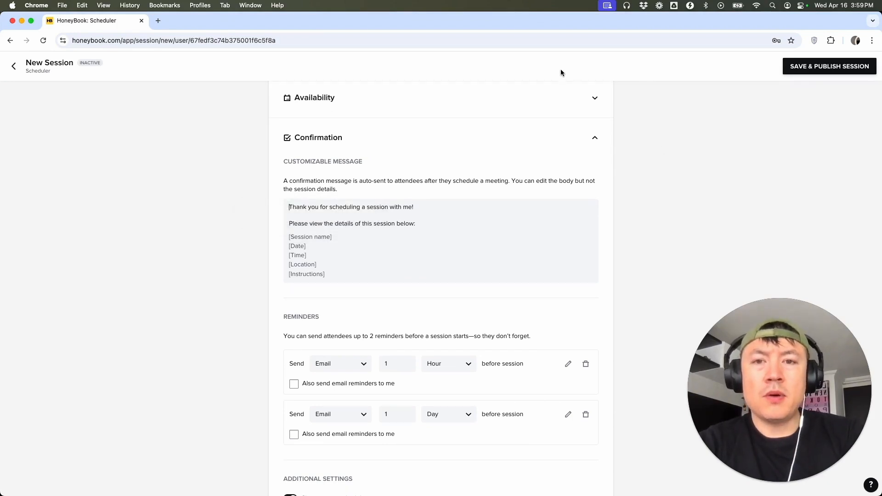
text(I have your information now!!!)
key(Return)
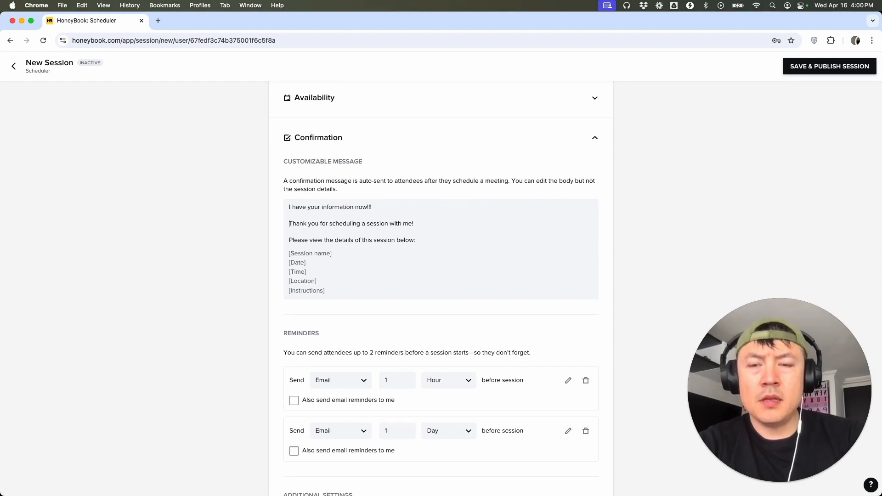
- Check the available delivery methods for the reminder sent 1 hour before the session
scroll(482, 214, down, 5)
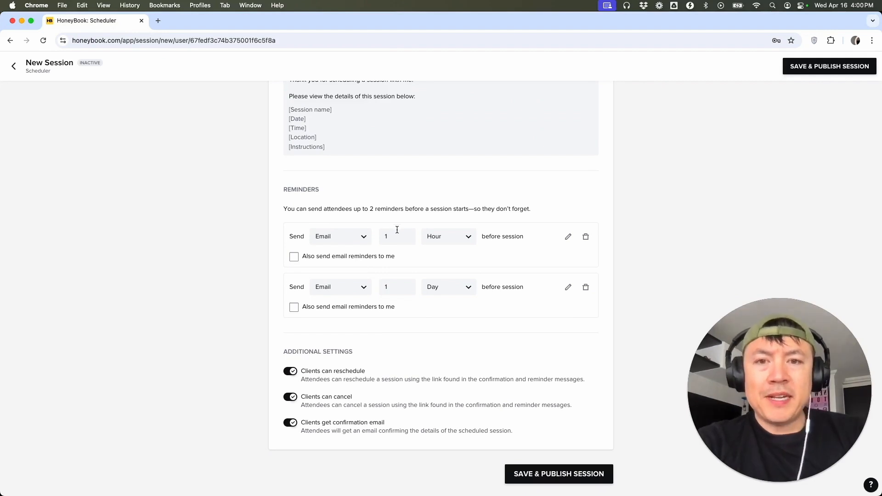
click(338, 238)
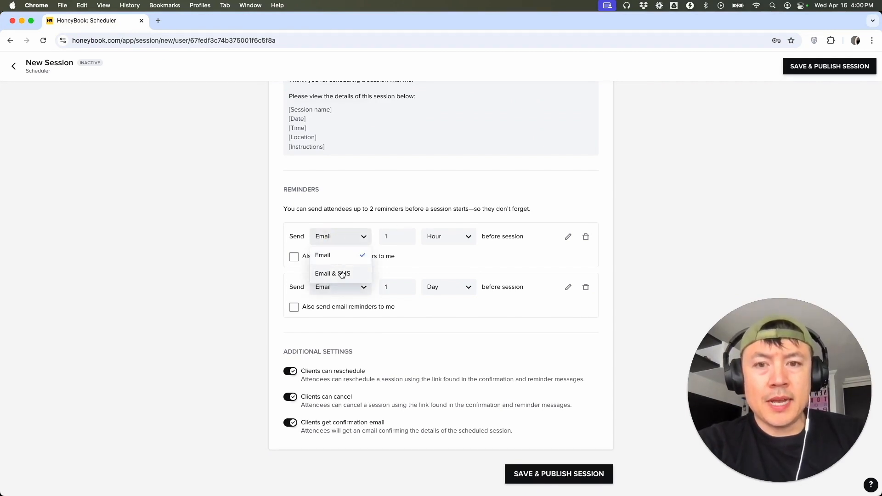
click(350, 239)
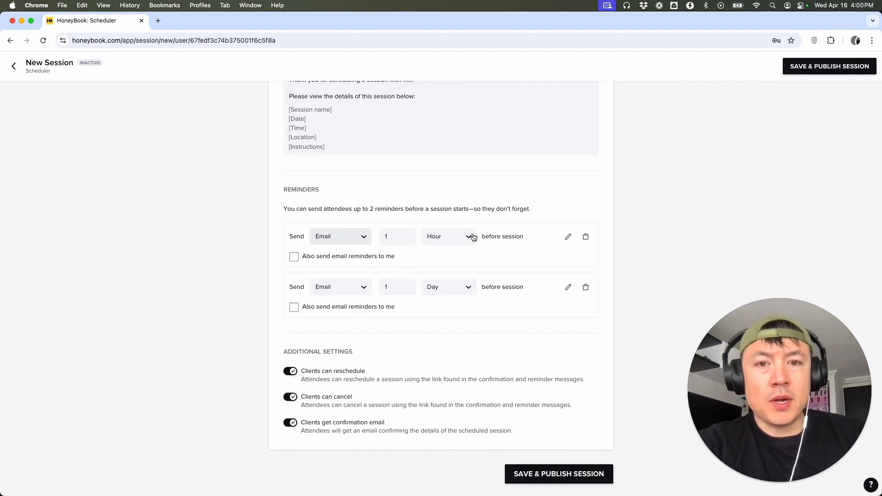
- Turn off the confirmation email for clients, and save and publish the session
scroll(435, 300, down, 1)
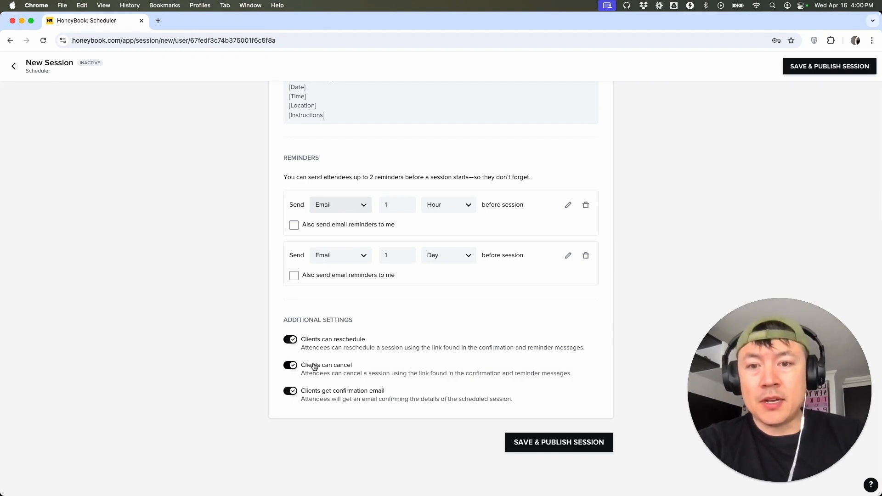
click(289, 366)
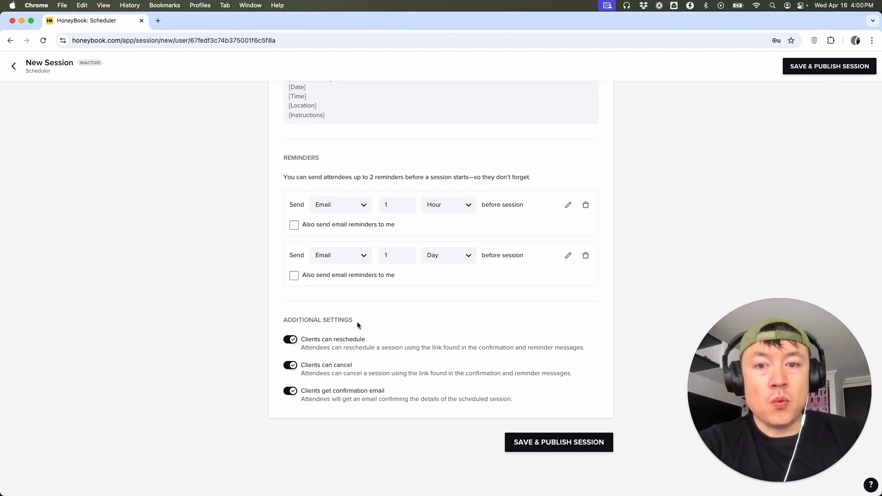
click(290, 390)
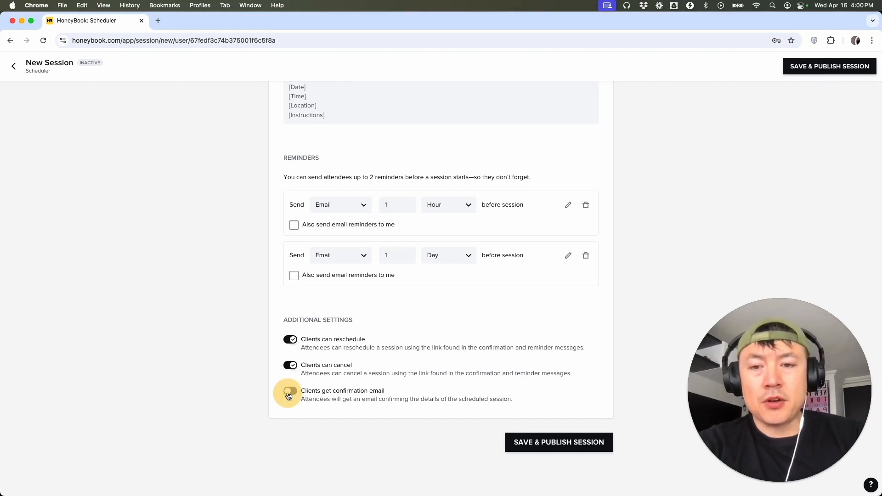
scroll(364, 322, down, 1)
scroll(364, 322, up, 4)
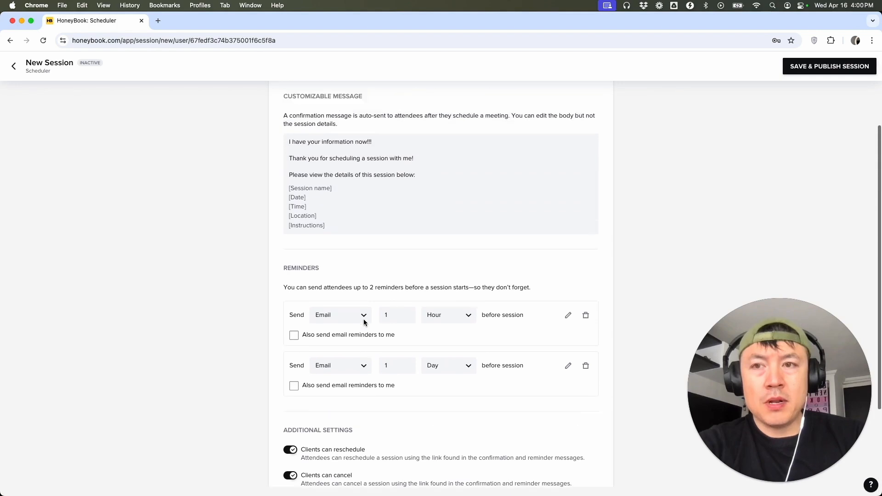
scroll(364, 322, down, 4)
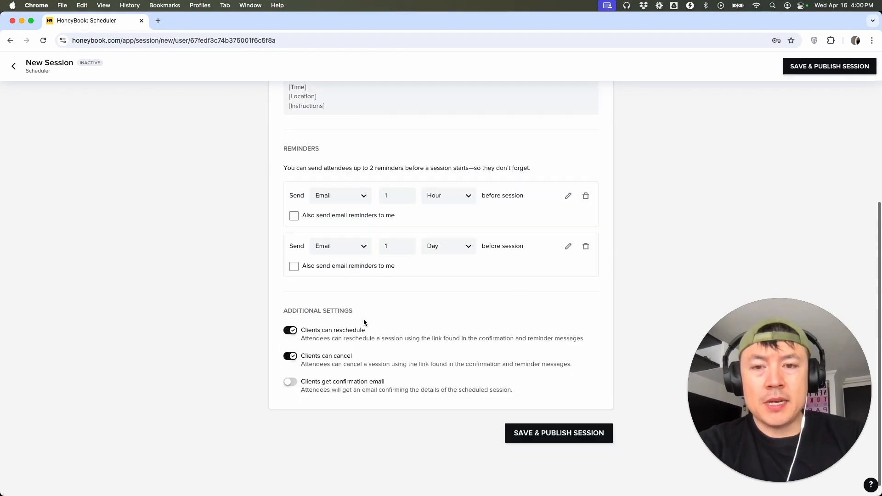
click(558, 433)
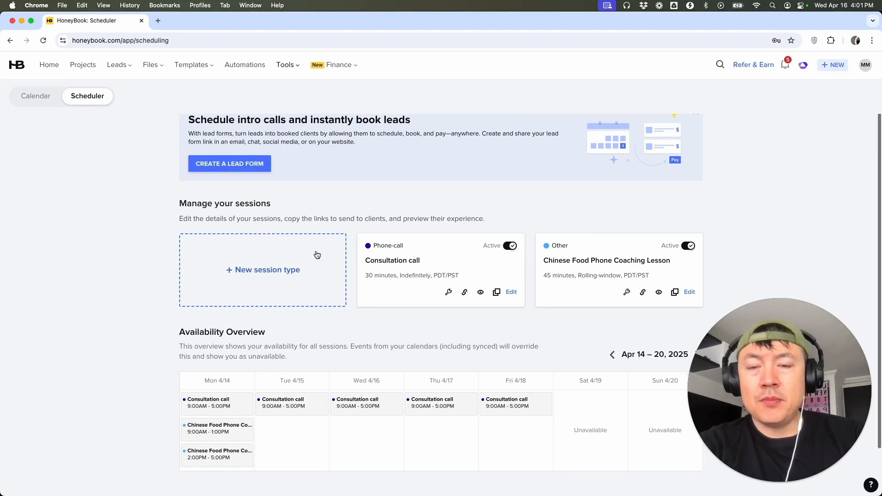
- Copy the Chinese Food Phone Coaching Lesson booking link, open it in a new browser tab and look through its availability calendar
scroll(315, 254, down, 1)
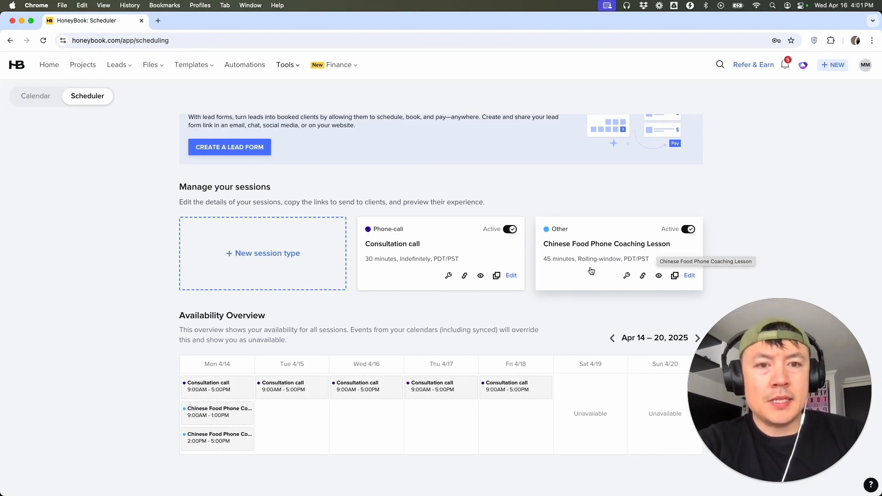
click(643, 276)
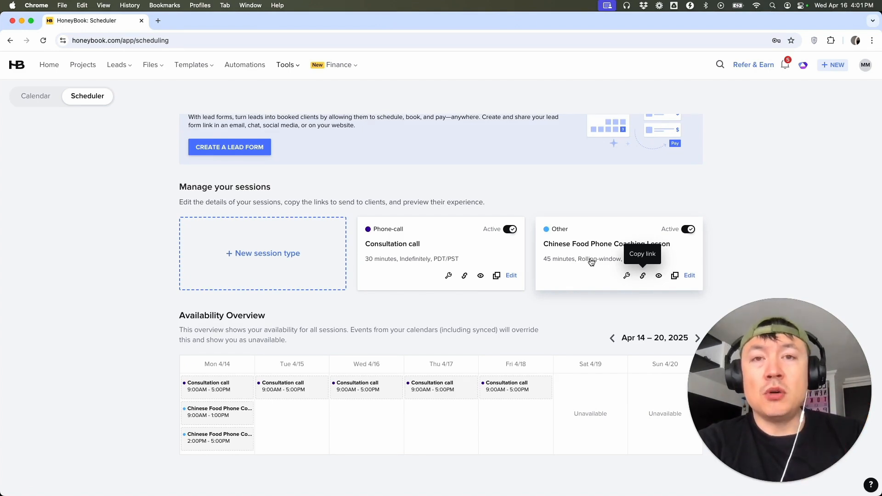
click(158, 21)
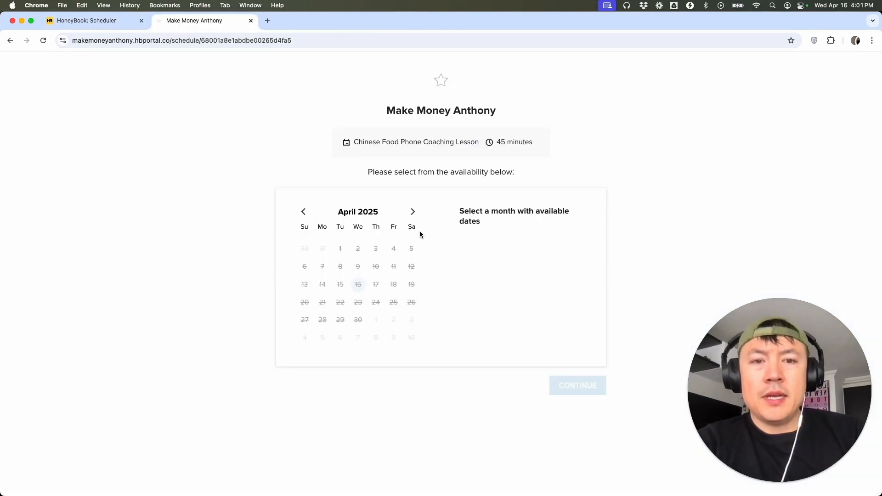
scroll(420, 233, down, 1)
scroll(420, 233, up, 1)
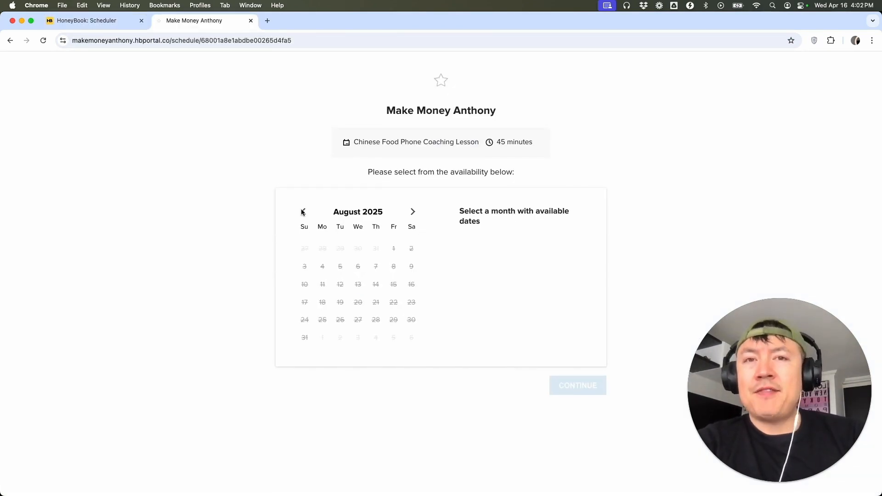